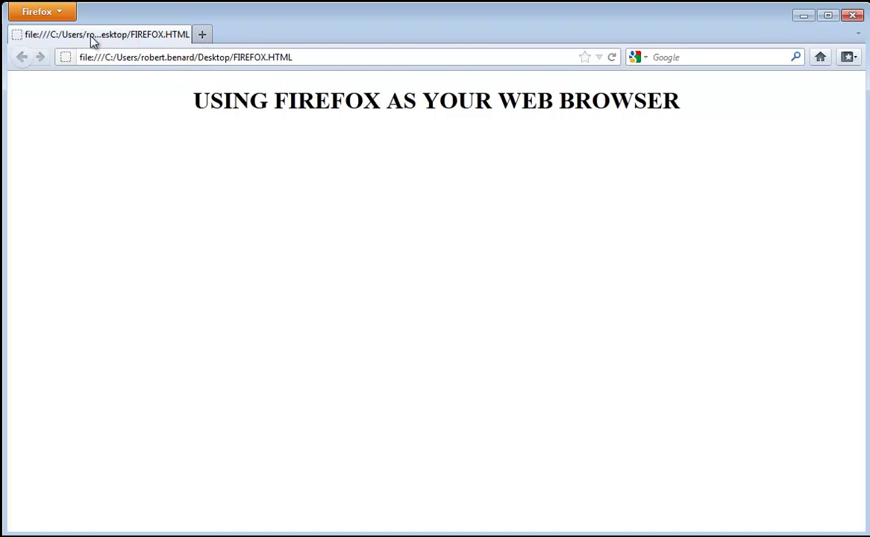
{"action": "left_click", "coordinate": [153, 59]}
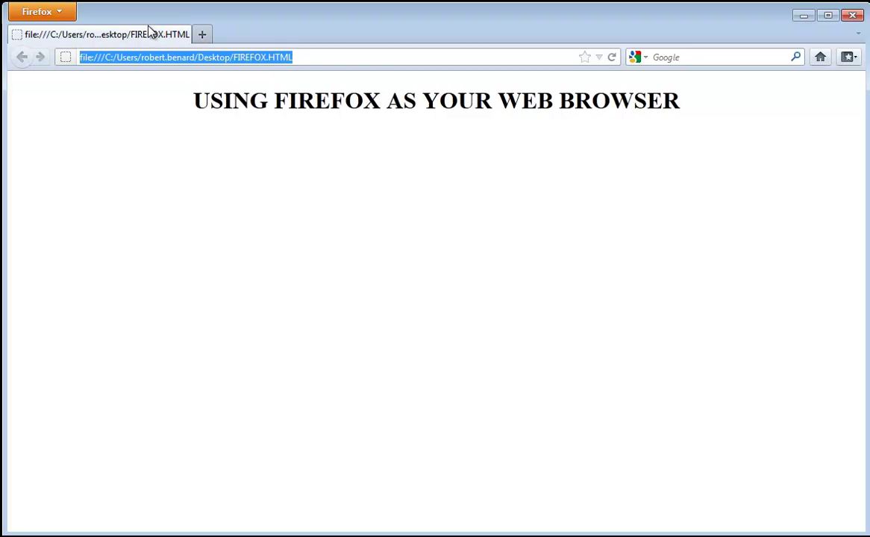
{"action": "left_click", "coordinate": [133, 60]}
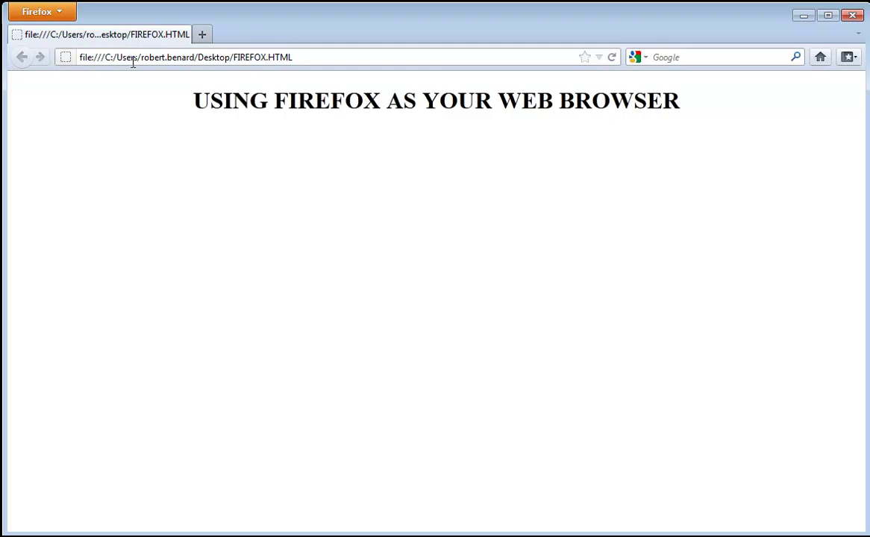
{"action": "double_click", "coordinate": [133, 63]}
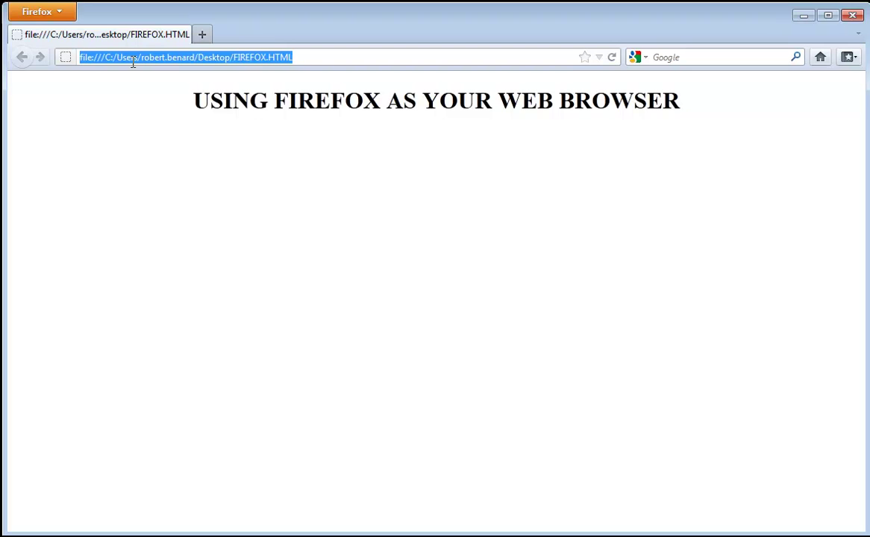
{"action": "type", "text": "www.mc.c.edu"}
{"action": "key", "text": "Return"}
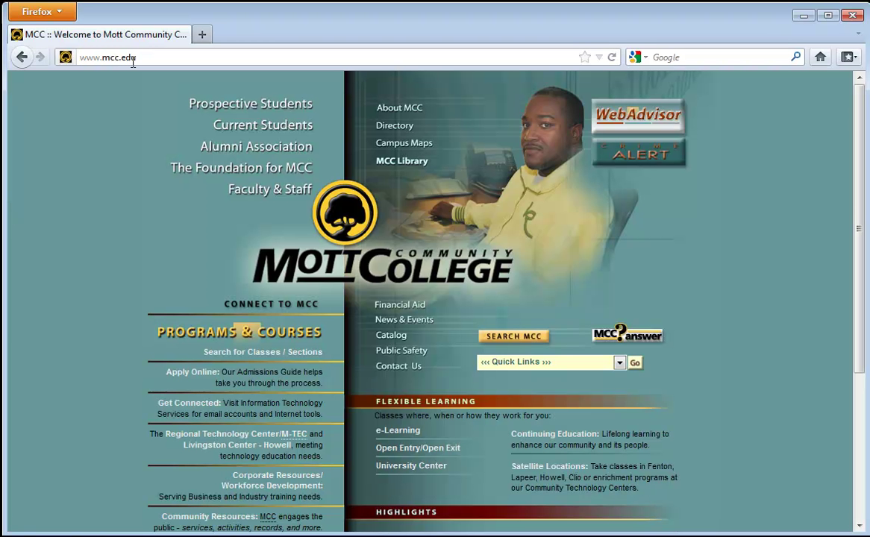
Go to the Current Students page and open Applewood Cafe from its Services list.
{"action": "left_click", "coordinate": [122, 53]}
{"action": "left_click", "coordinate": [173, 58]}
{"action": "left_click_drag", "start_coordinate": [137, 58], "coordinate": [49, 58]}
{"action": "left_click", "coordinate": [170, 58]}
{"action": "left_click", "coordinate": [216, 130]}
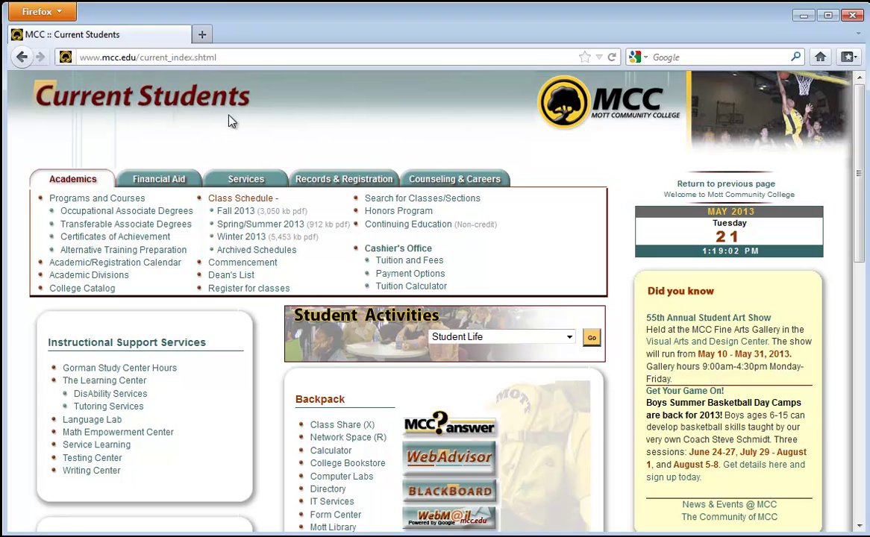
{"action": "left_click", "coordinate": [248, 184]}
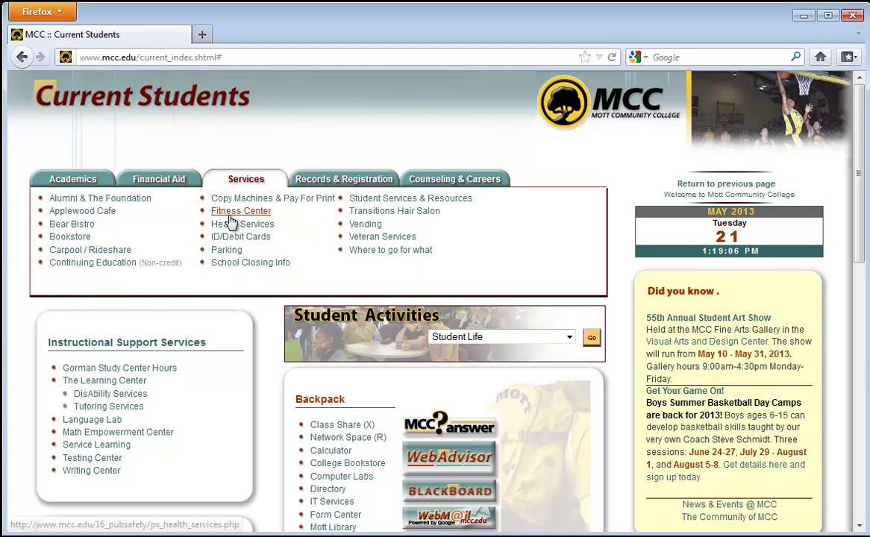
{"action": "left_click", "coordinate": [99, 214]}
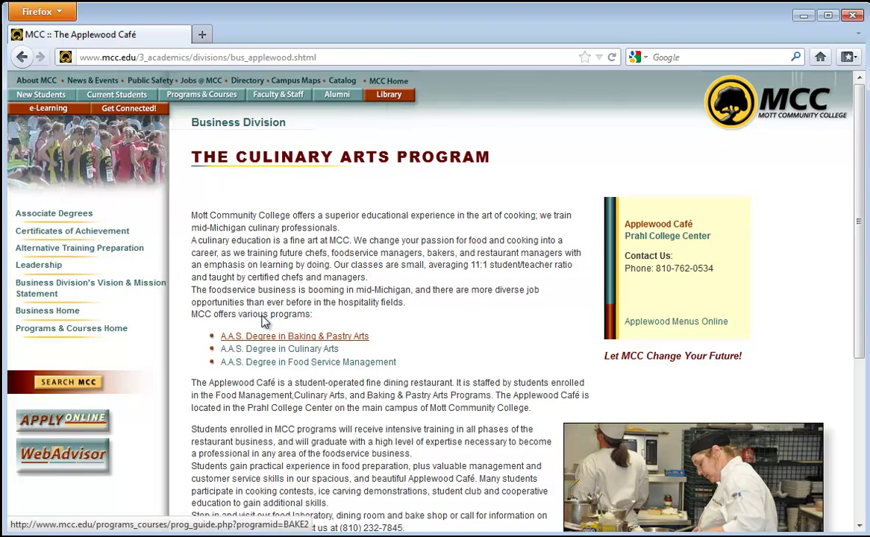
View the program guide for the A.A.S. Degree in Culinary Arts, and close its separate window.
{"action": "left_click", "coordinate": [238, 352]}
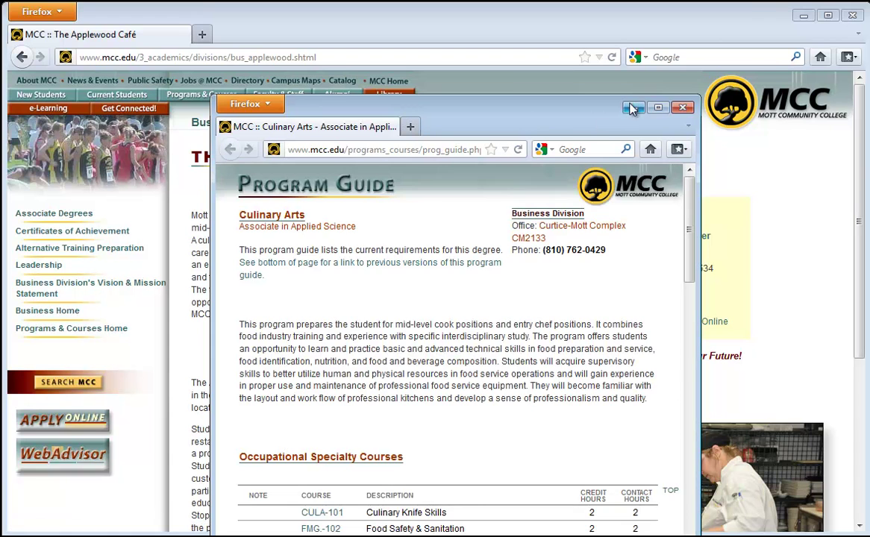
{"action": "left_click", "coordinate": [681, 45]}
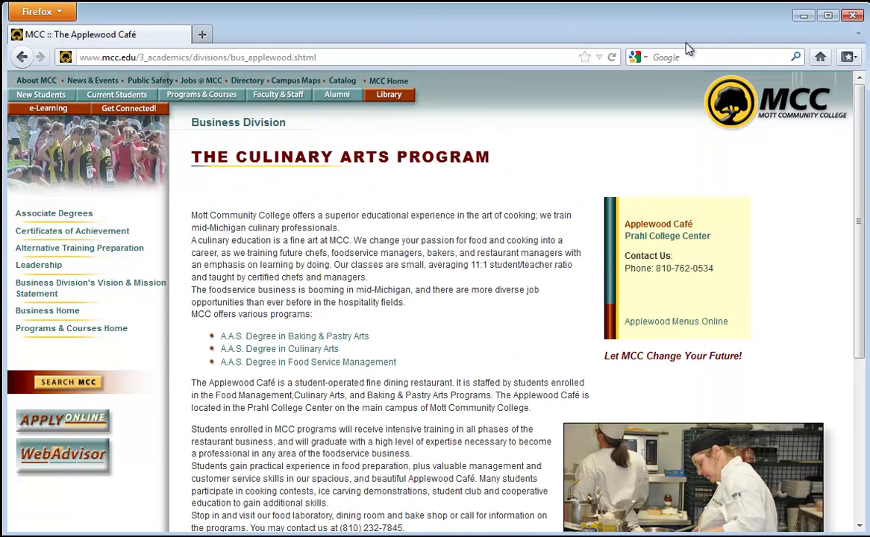
{"action": "left_click", "coordinate": [90, 57]}
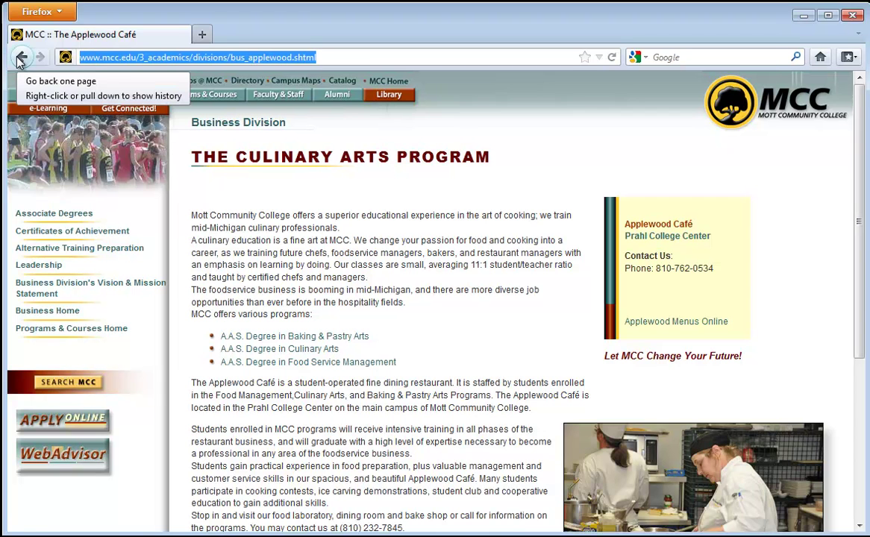
Go back through the visited pages to the MCC home page and forward again to the Applewood Café page.
{"action": "left_click", "coordinate": [22, 60]}
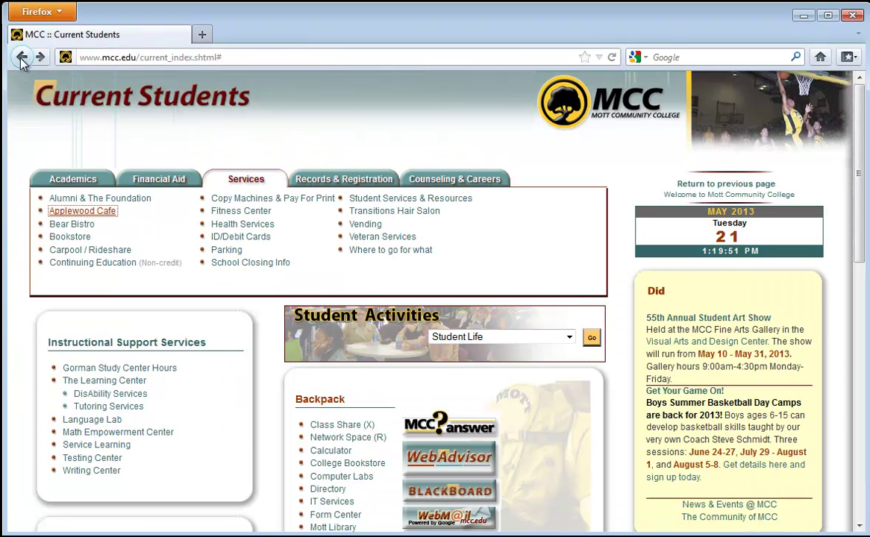
{"action": "left_click", "coordinate": [21, 60]}
{"action": "left_click", "coordinate": [21, 60]}
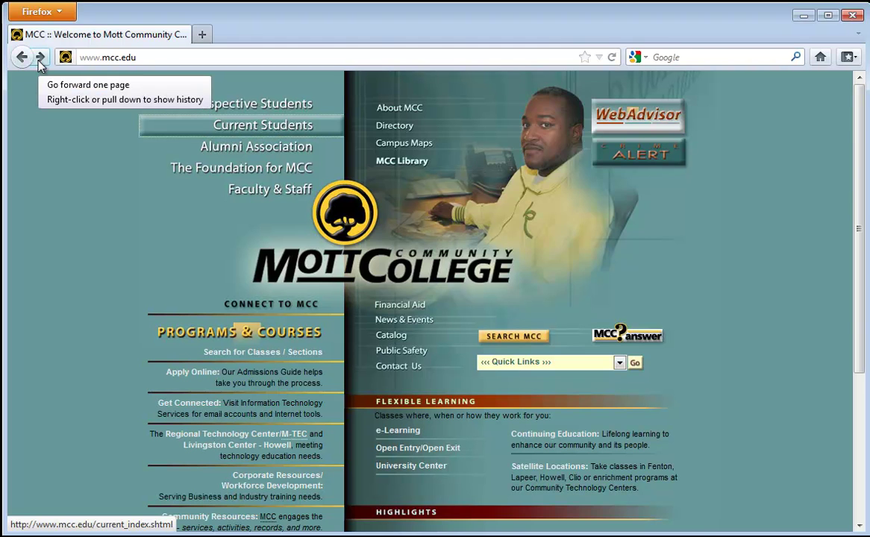
{"action": "left_click", "coordinate": [40, 58]}
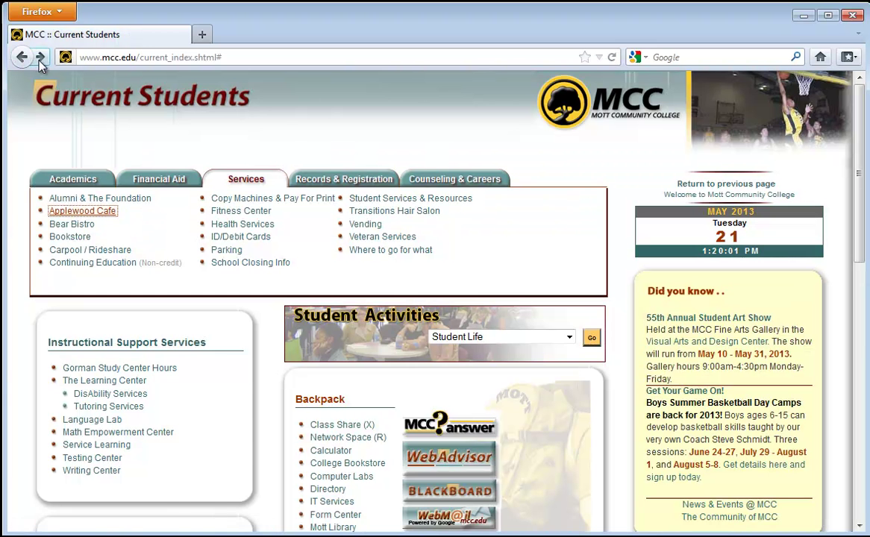
{"action": "left_click", "coordinate": [40, 60]}
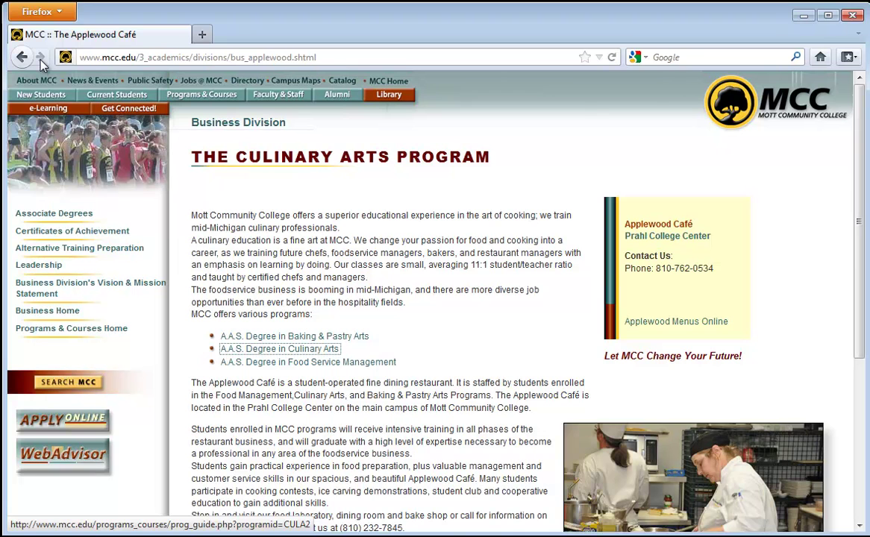
Return to the Current Students page and reload it.
{"action": "left_click", "coordinate": [23, 59]}
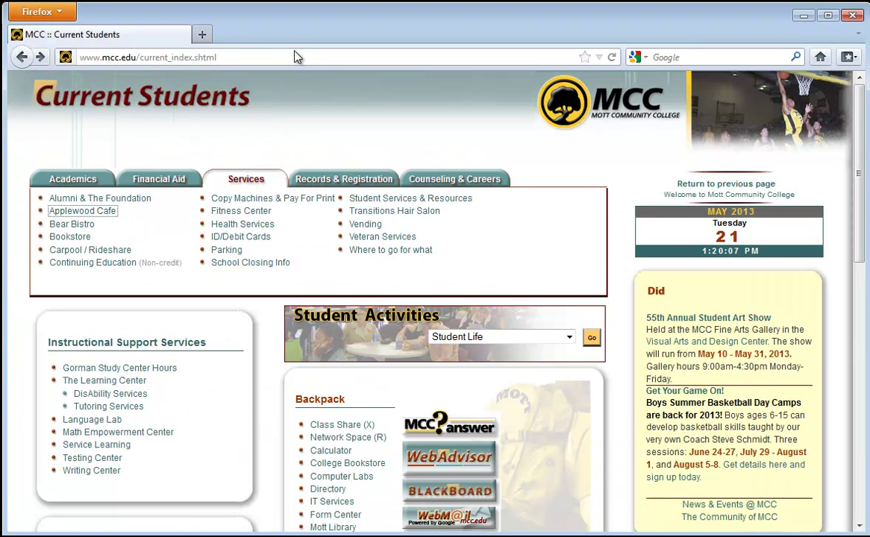
{"action": "left_click", "coordinate": [273, 55]}
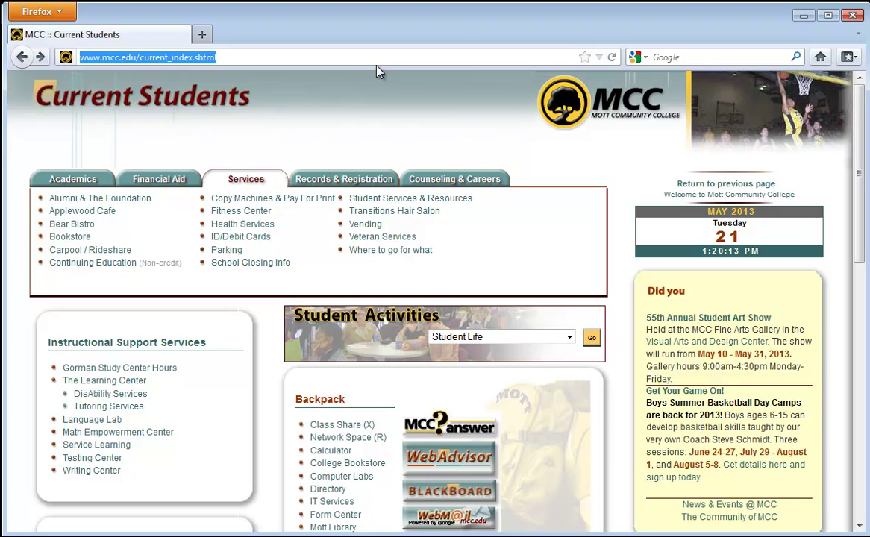
{"action": "left_click", "coordinate": [613, 57]}
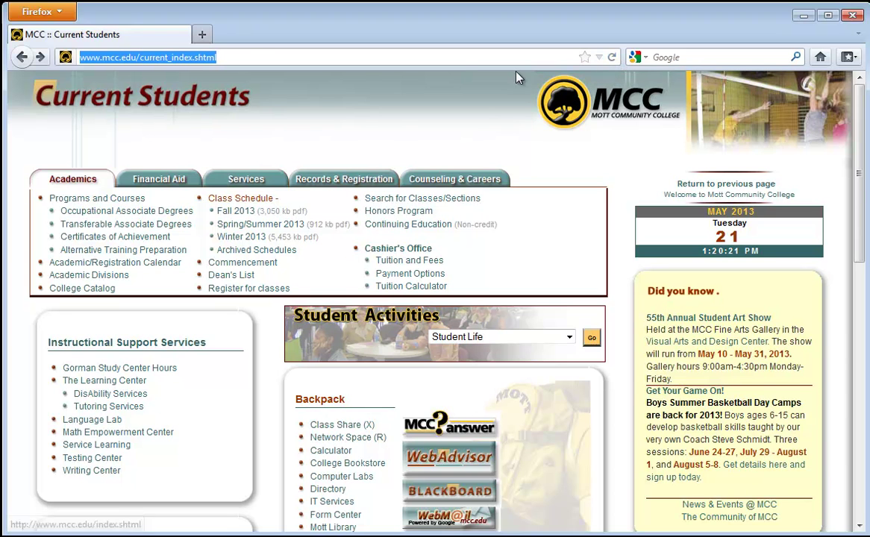
Load google.com in a new tab and switch between it and the Current Students tab, ending on Google.
{"action": "left_click", "coordinate": [201, 35]}
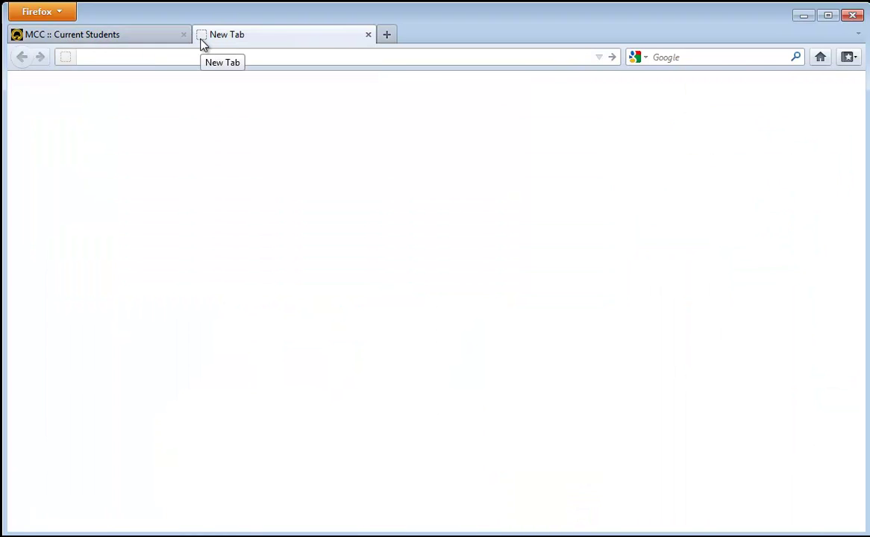
{"action": "type", "text": "google.com"}
{"action": "key", "text": "Return"}
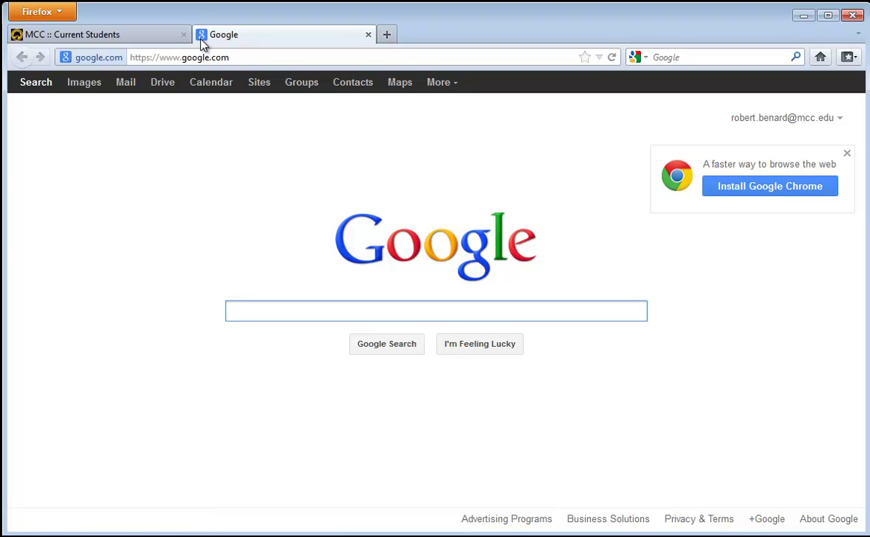
{"action": "left_click", "coordinate": [120, 35]}
{"action": "left_click", "coordinate": [319, 37]}
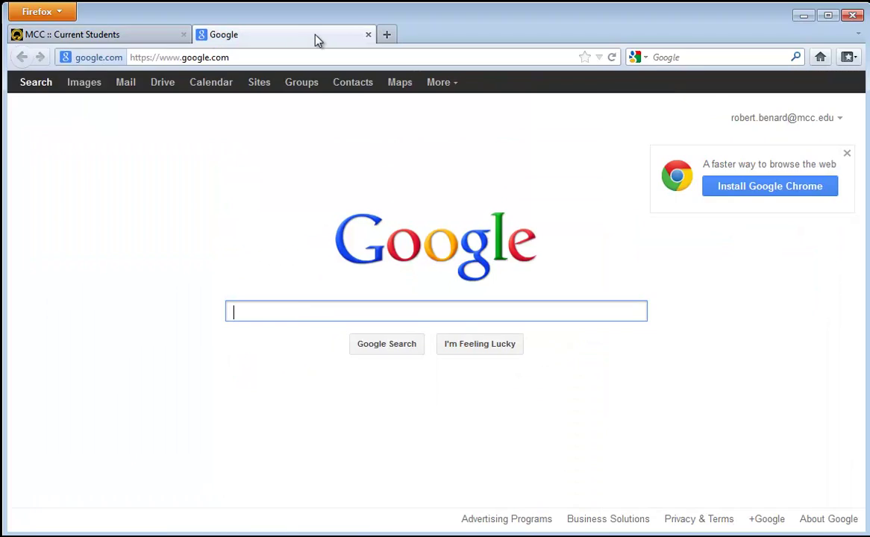
{"action": "left_click", "coordinate": [109, 34]}
{"action": "left_click", "coordinate": [226, 36]}
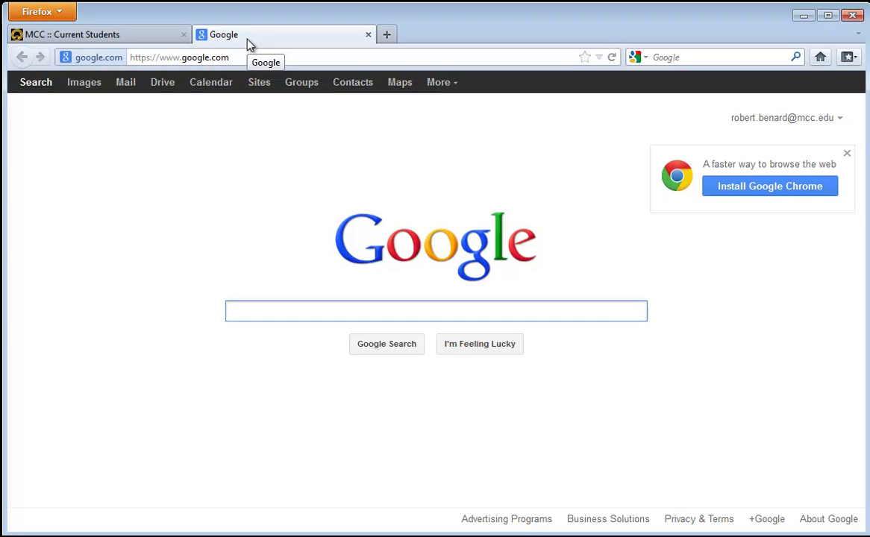
Search Google for "mott community college" using the suggested query.
{"action": "type", "text": "mott"}
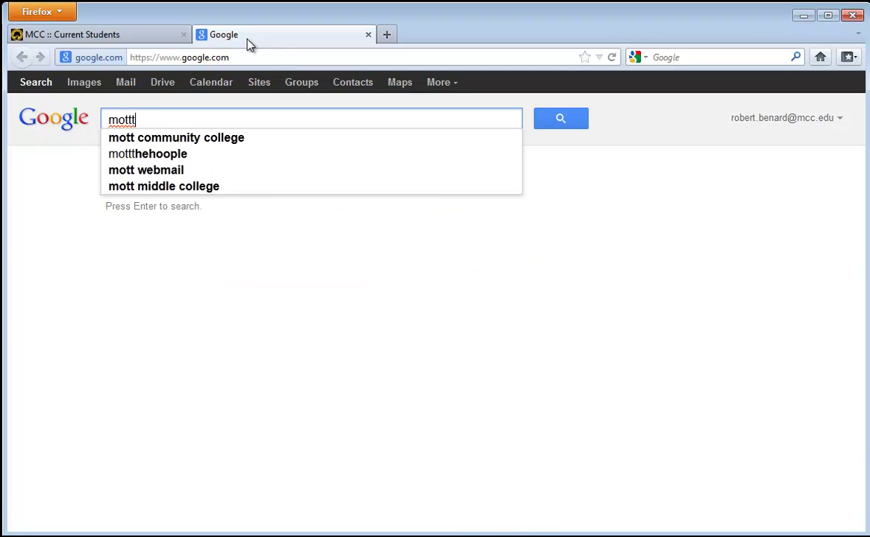
{"action": "key", "text": "Down"}
{"action": "key", "text": "Return"}
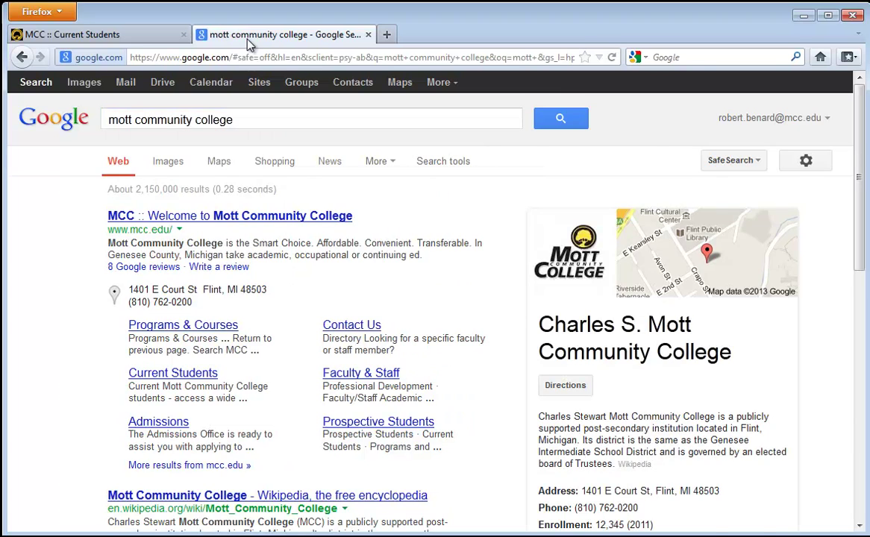
Open the Mott Community College Wikipedia result in a new tab, and again in another tab placed before the search results.
{"action": "scroll", "coordinate": [198, 242], "scroll_direction": "down", "scroll_amount": 4}
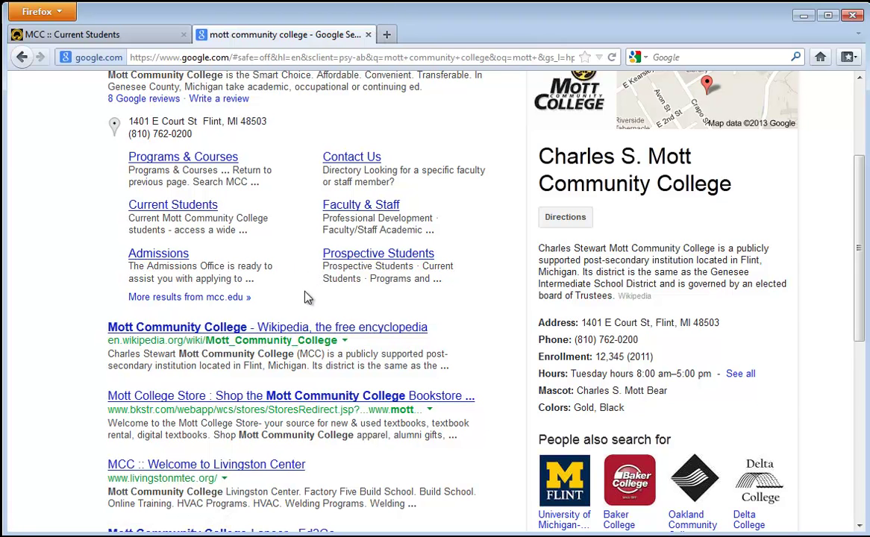
{"action": "right_click", "coordinate": [282, 329]}
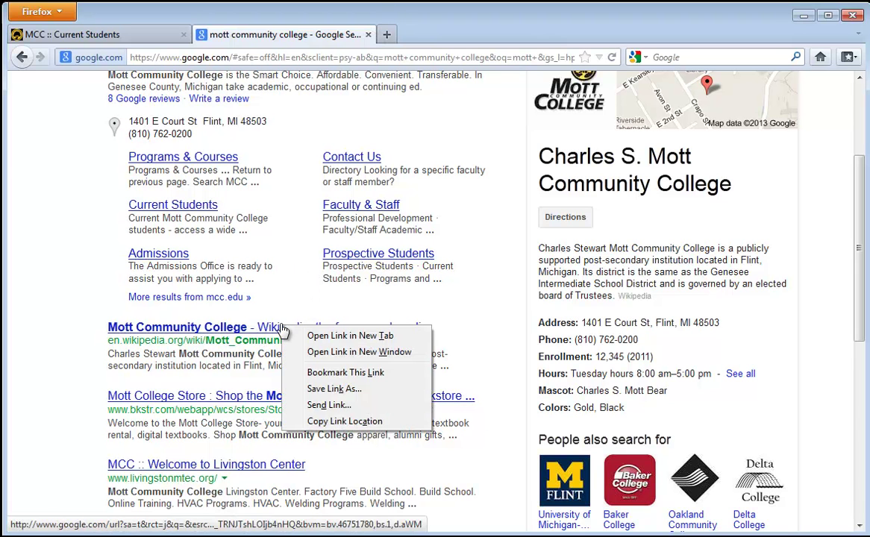
{"action": "left_click", "coordinate": [321, 337]}
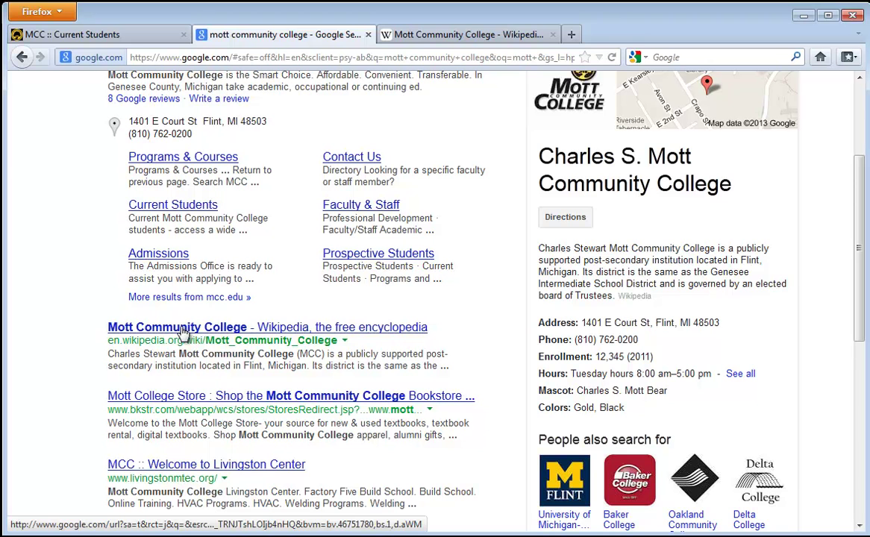
{"action": "left_click_drag", "start_coordinate": [183, 334], "coordinate": [189, 45]}
{"action": "left_click", "coordinate": [255, 35]}
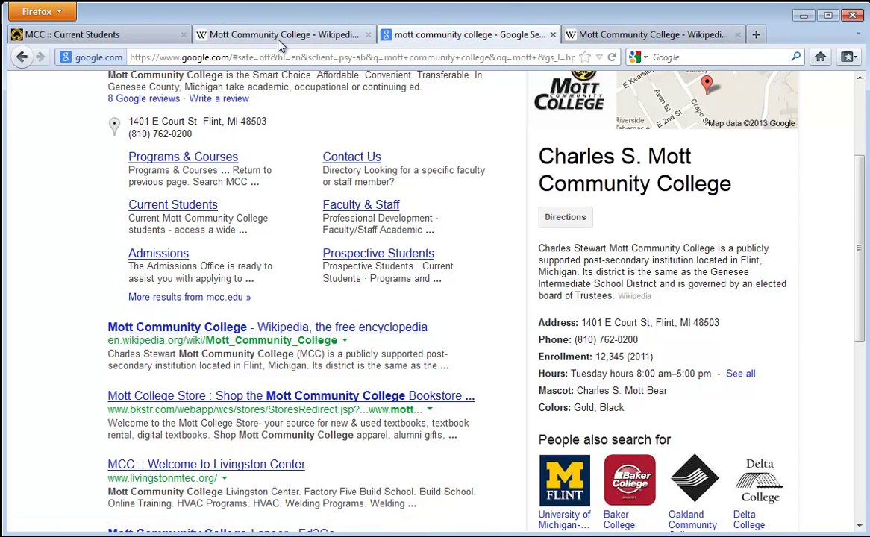
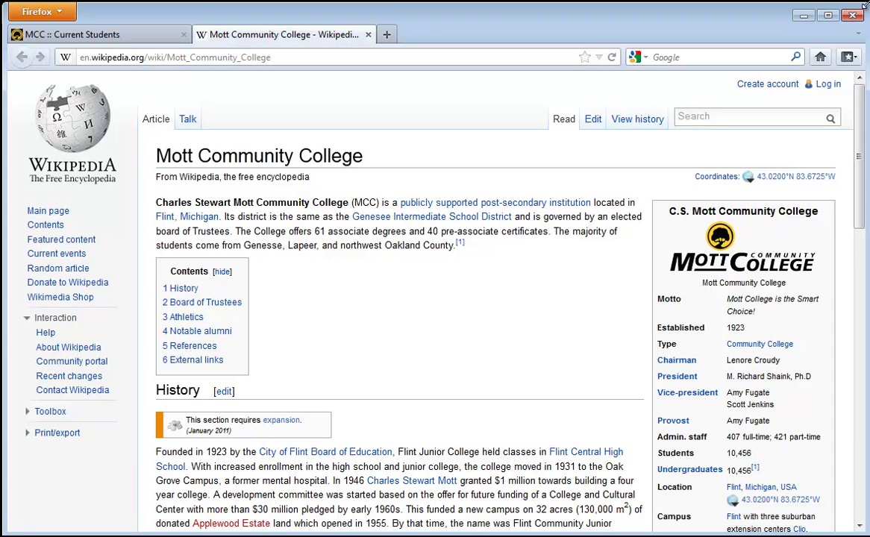
Shrink the browser window and enlarge it again, including maximizing it and restoring it to its normal size.
{"action": "double_click", "coordinate": [758, 15]}
{"action": "left_click_drag", "start_coordinate": [758, 15], "coordinate": [527, 65]}
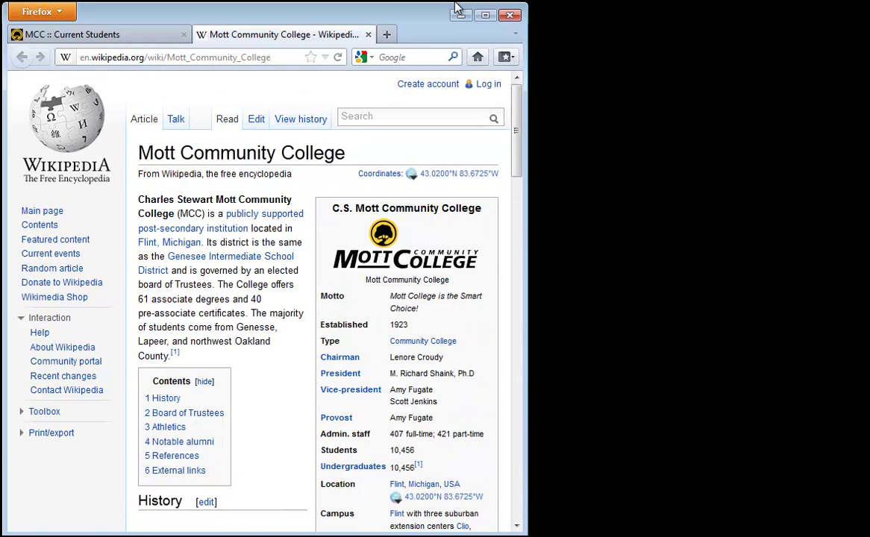
{"action": "left_click_drag", "start_coordinate": [401, 5], "coordinate": [412, 233]}
{"action": "left_click_drag", "start_coordinate": [526, 233], "coordinate": [864, 4]}
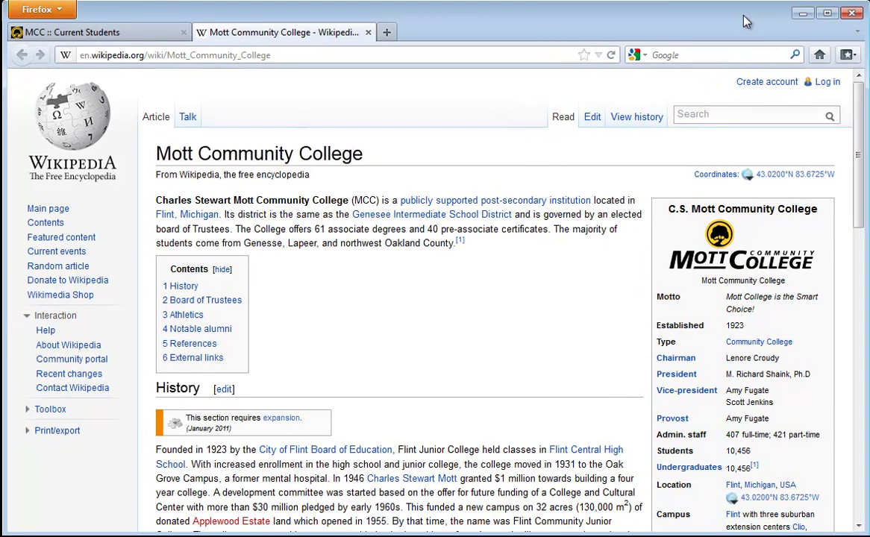
{"action": "left_click", "coordinate": [826, 19]}
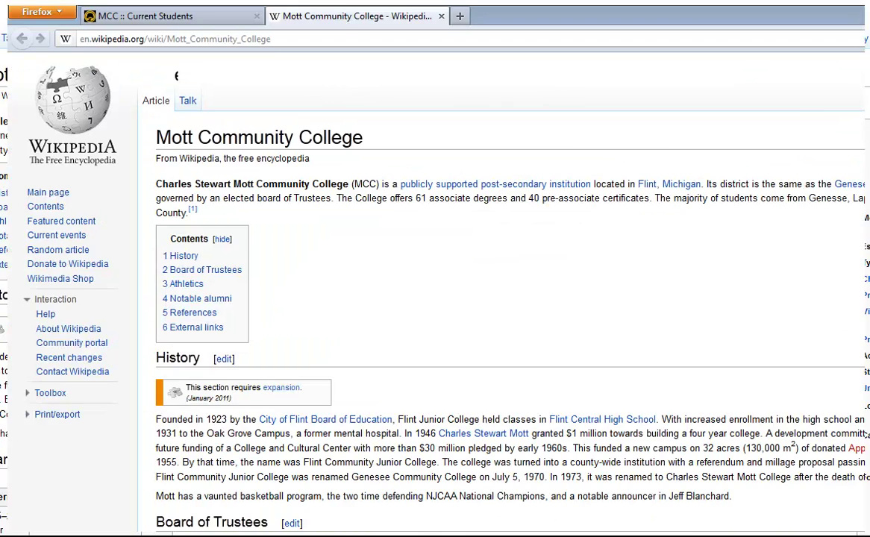
{"action": "double_click", "coordinate": [746, 15]}
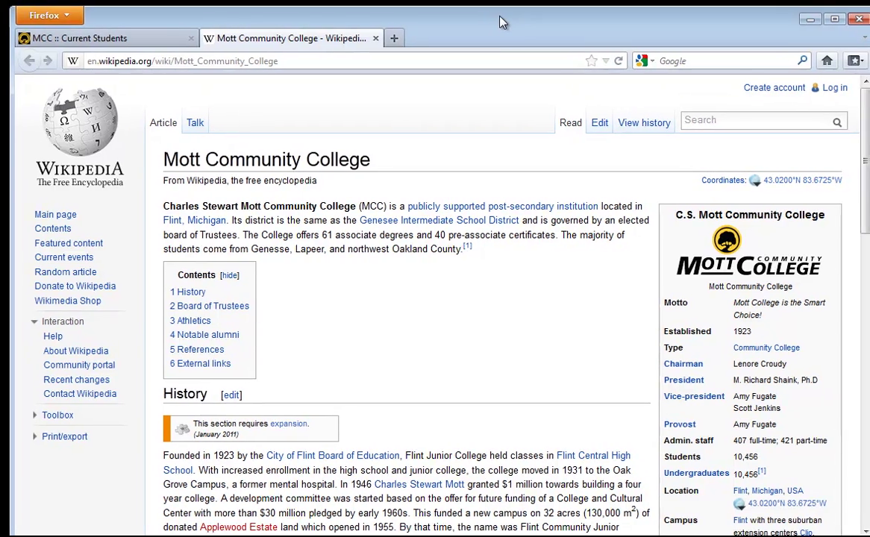
Close the Wikipedia tab and load google.com in the Current Students tab.
{"action": "left_click", "coordinate": [368, 34]}
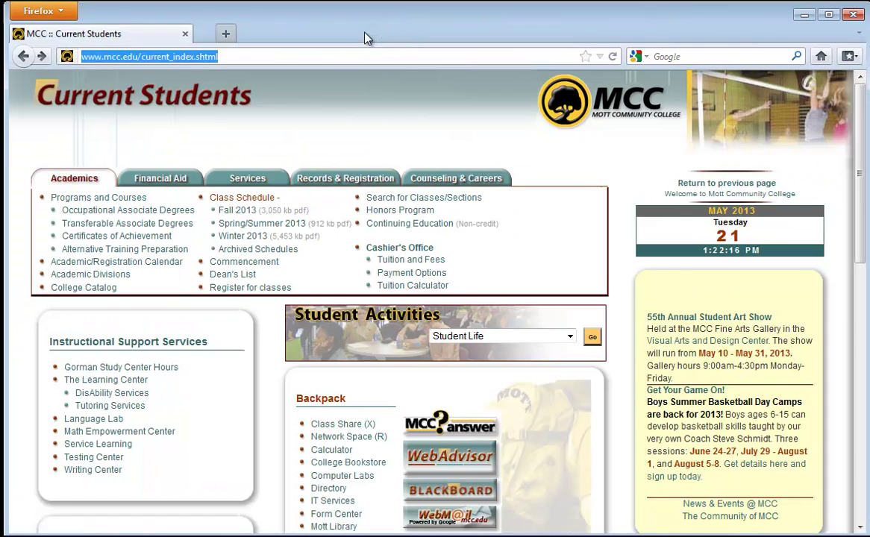
{"action": "left_click", "coordinate": [324, 57]}
{"action": "left_click_drag", "start_coordinate": [323, 57], "coordinate": [83, 54]}
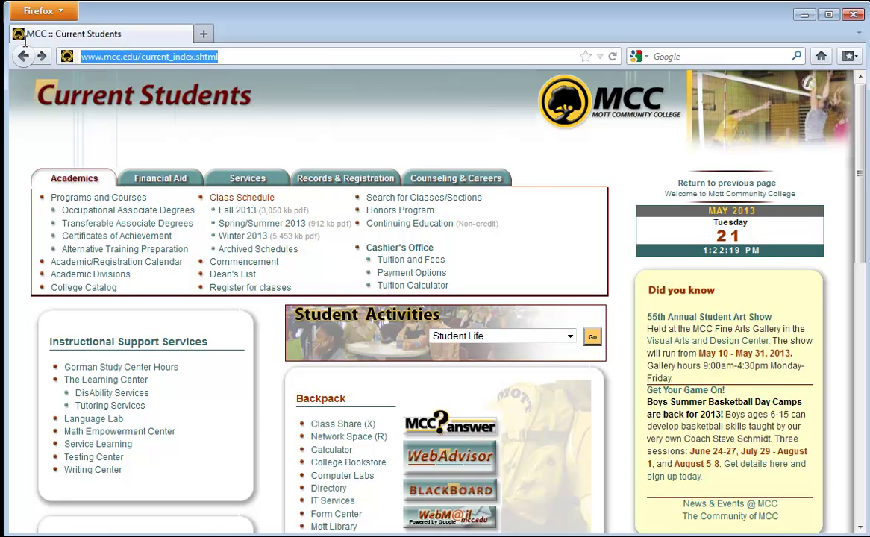
{"action": "type", "text": "goog"}
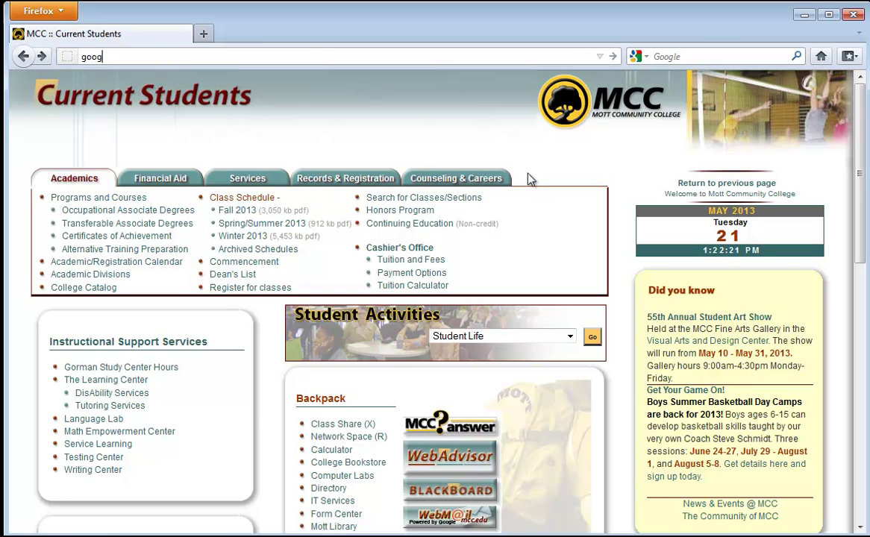
{"action": "type", "text": "le.com"}
{"action": "key", "text": "Return"}
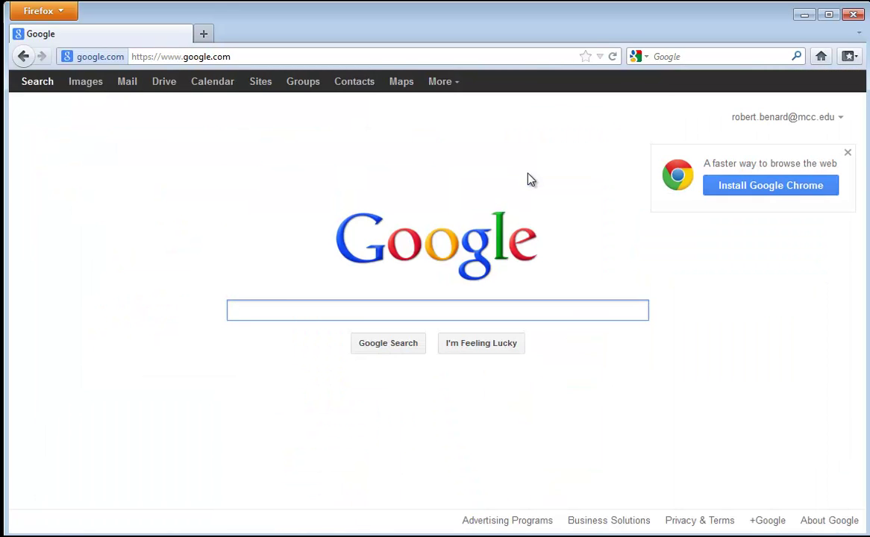
{"action": "key", "text": "alt"}
{"action": "key", "text": "alt"}
{"action": "key", "text": "alt"}
{"action": "key", "text": "alt"}
{"action": "key", "text": "alt"}
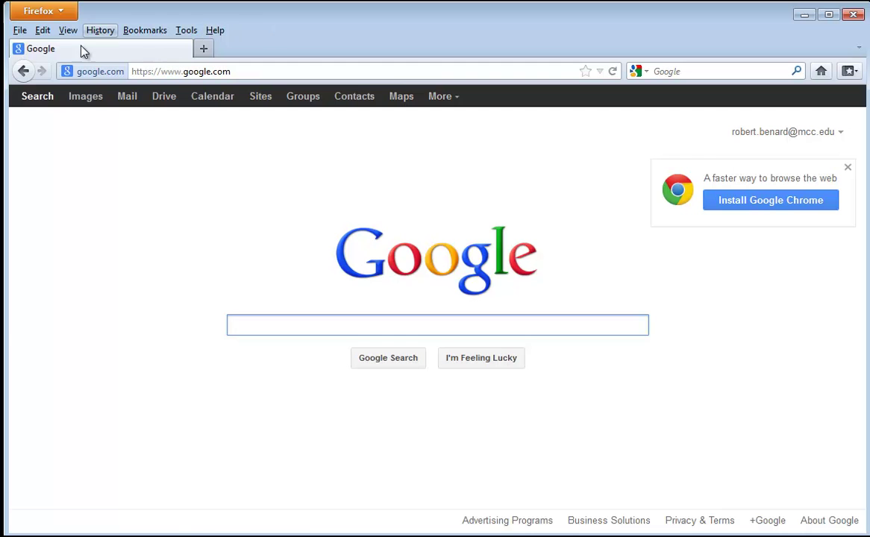
{"action": "left_click", "coordinate": [187, 31]}
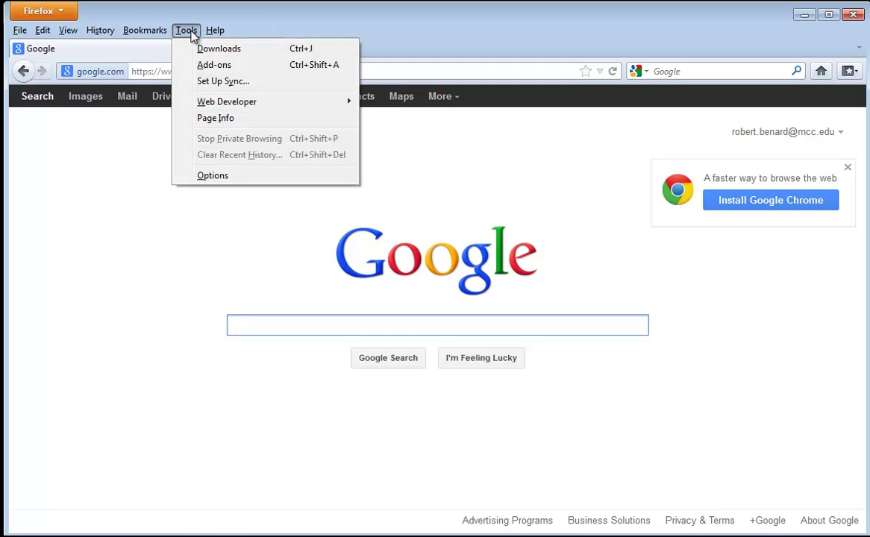
{"action": "left_click", "coordinate": [209, 177]}
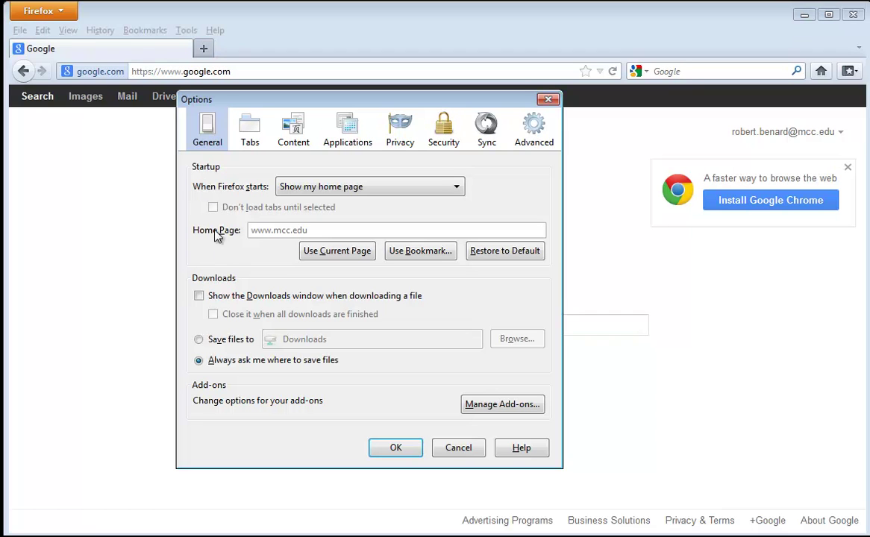
{"action": "left_click", "coordinate": [363, 254]}
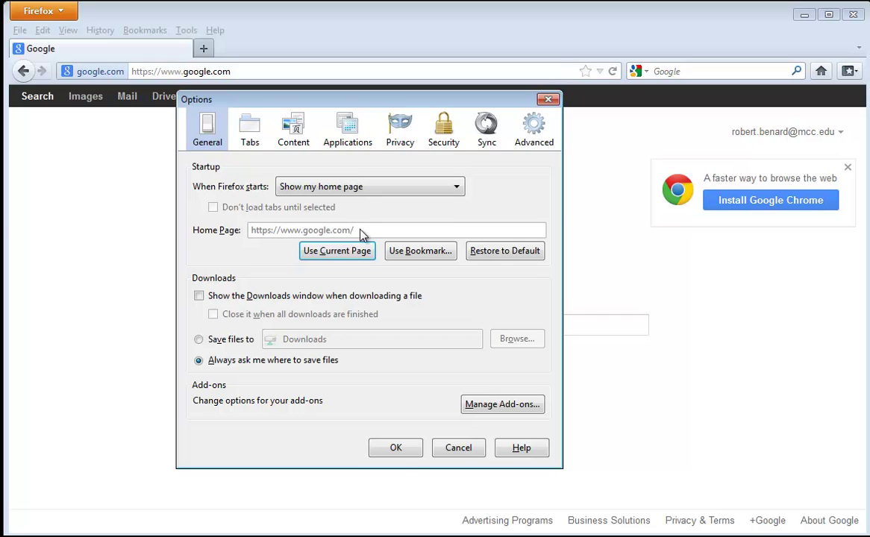
{"action": "left_click", "coordinate": [396, 447]}
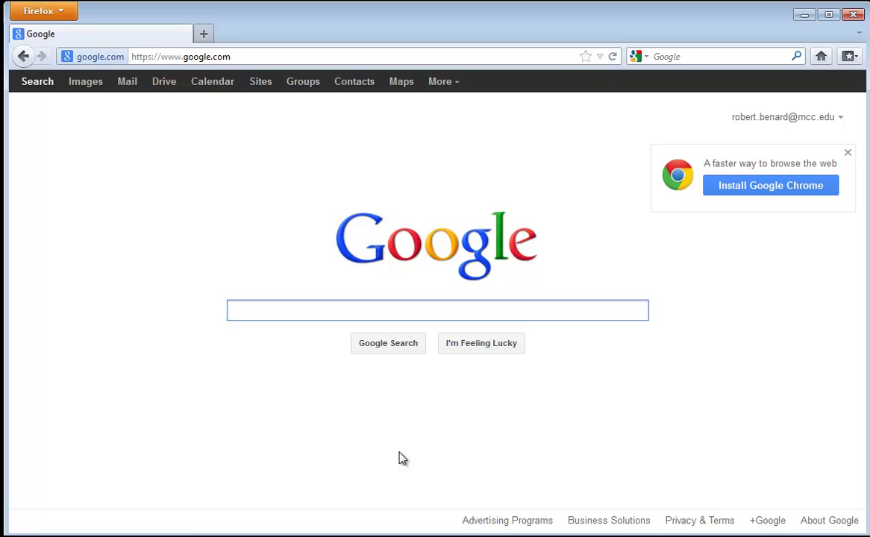
{"action": "left_click", "coordinate": [215, 59]}
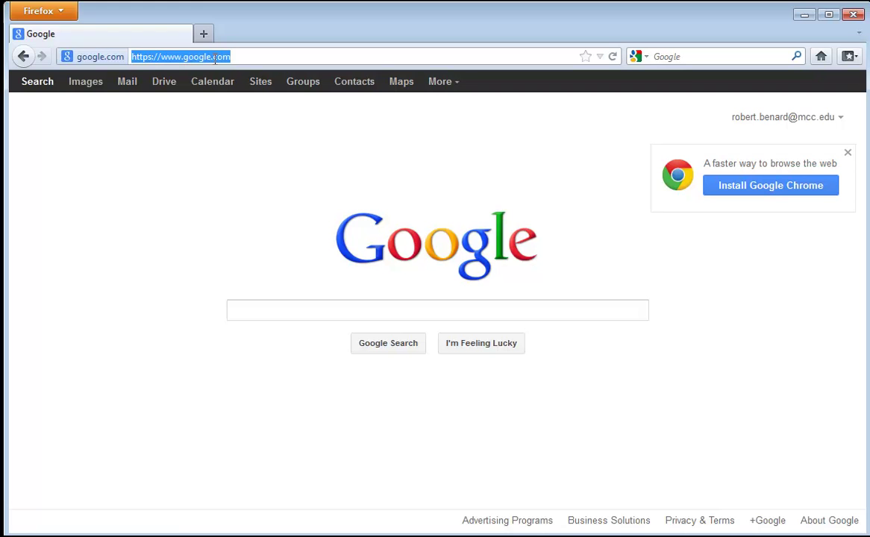
{"action": "type", "text": "www.msn."}
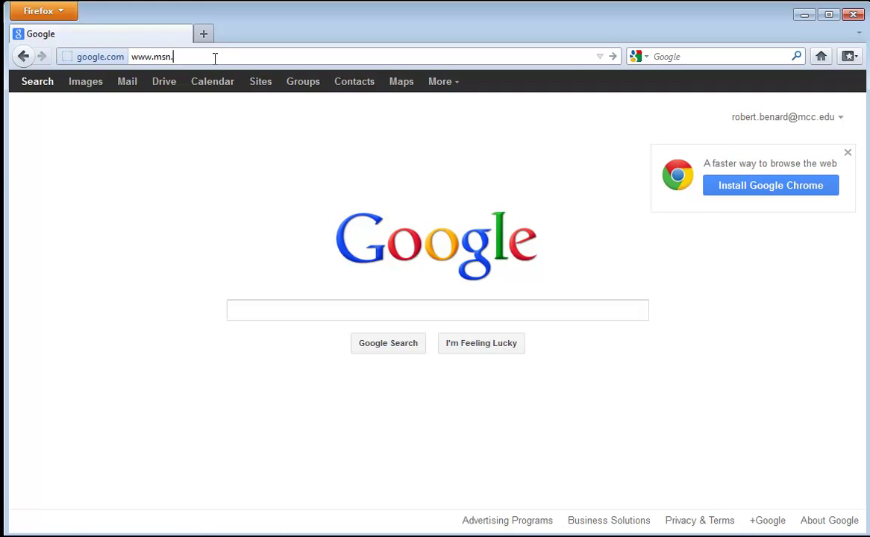
{"action": "type", "text": "com"}
{"action": "key", "text": "Return"}
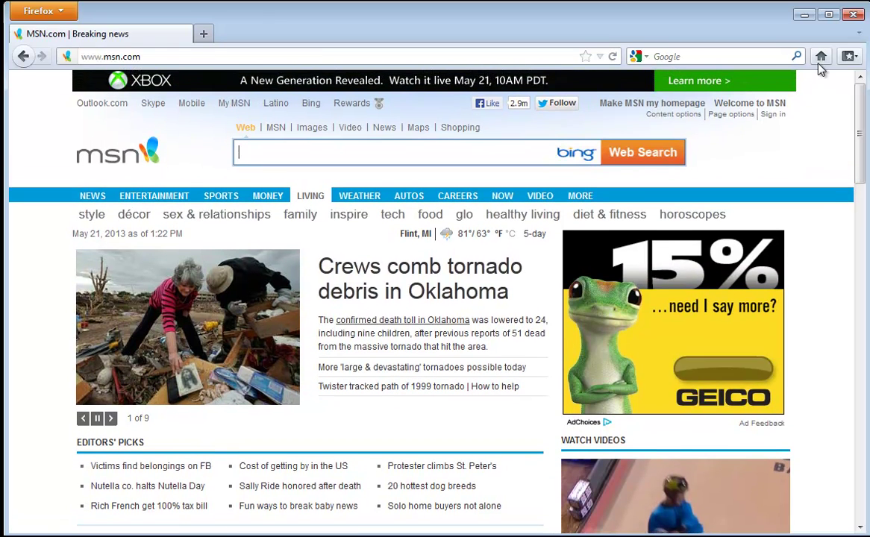
{"action": "left_click", "coordinate": [821, 58]}
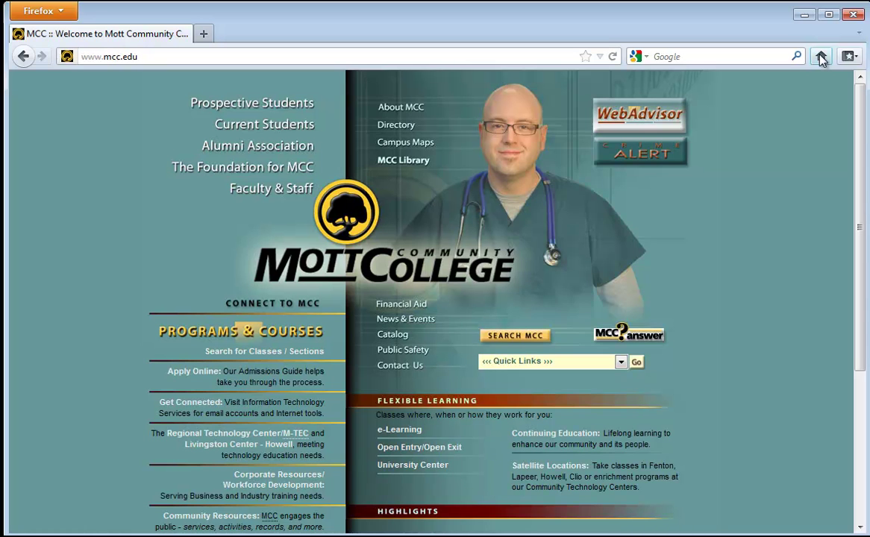
Search Google for "crossroads village" using the browser's built-in search box.
{"action": "left_click", "coordinate": [747, 61]}
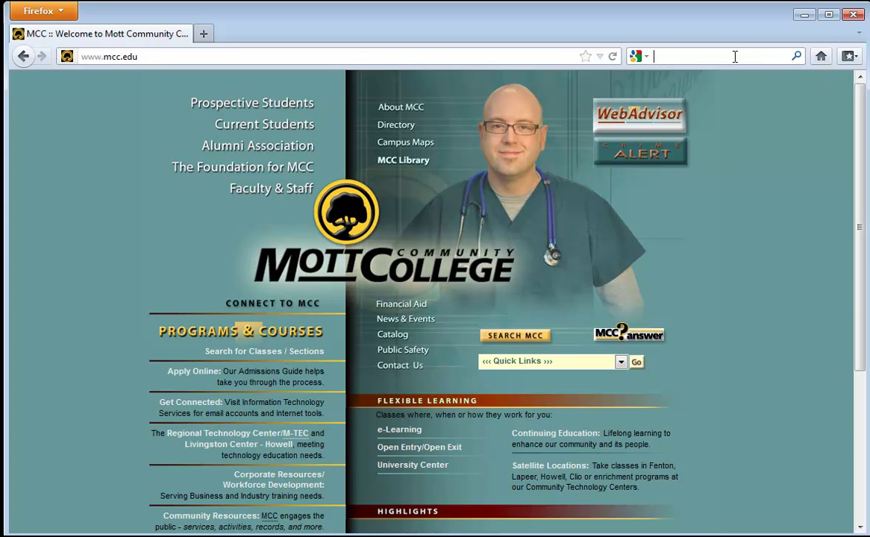
{"action": "left_click", "coordinate": [550, 55]}
{"action": "left_click", "coordinate": [661, 55]}
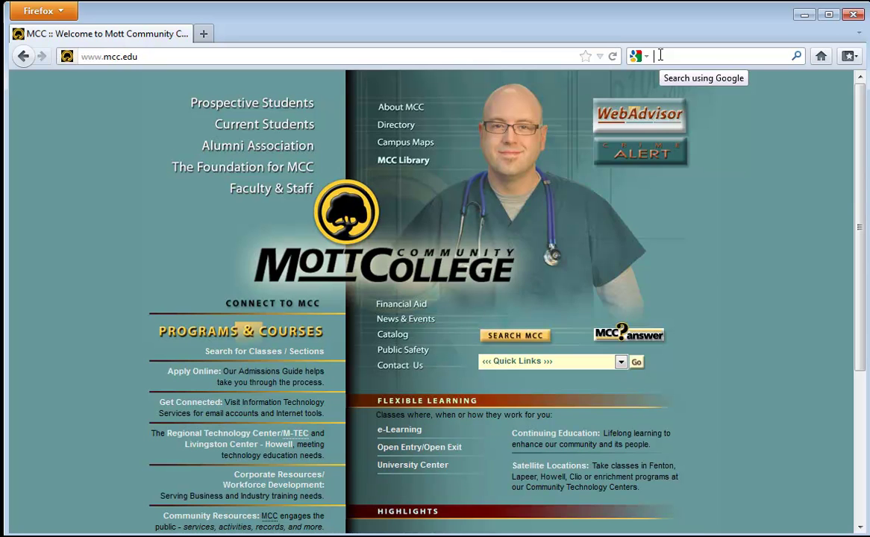
{"action": "type", "text": "crossroads village"}
{"action": "key", "text": "Return"}
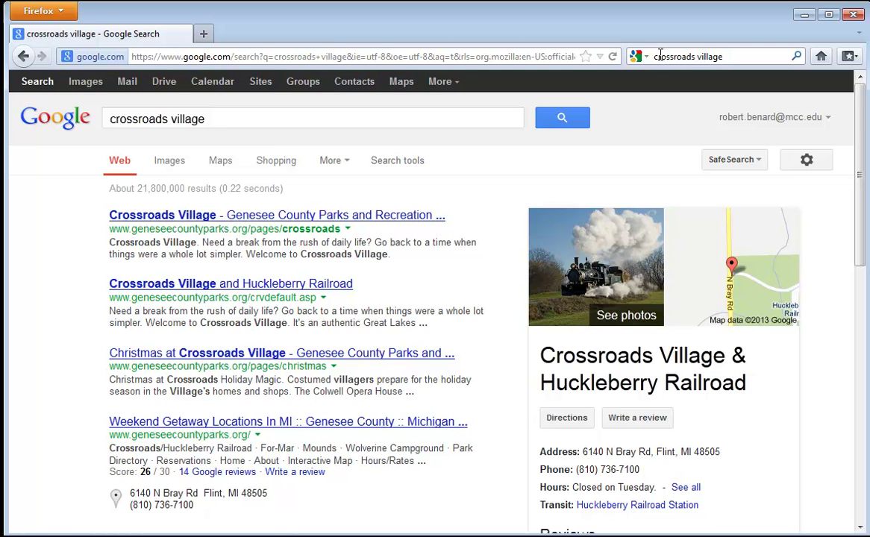
{"action": "left_click", "coordinate": [383, 58]}
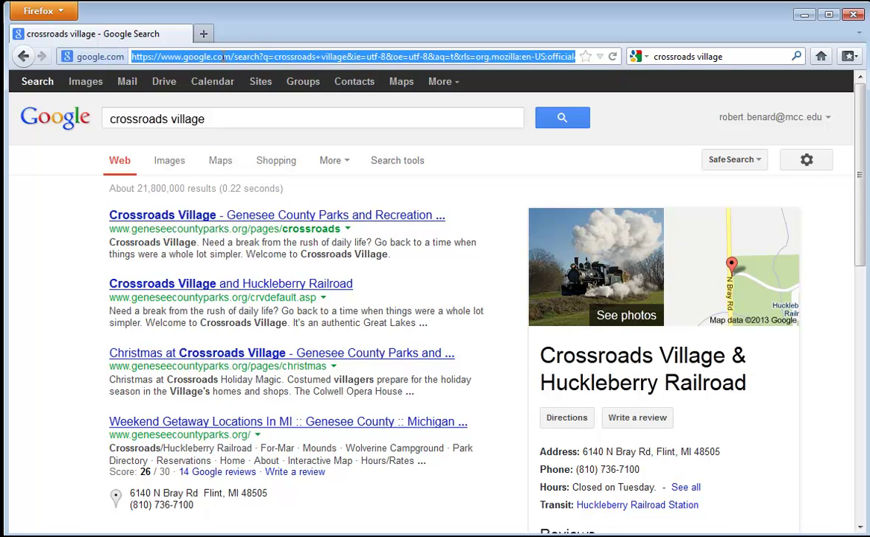
{"action": "left_click_drag", "start_coordinate": [515, 56], "coordinate": [144, 56]}
{"action": "left_click", "coordinate": [165, 55]}
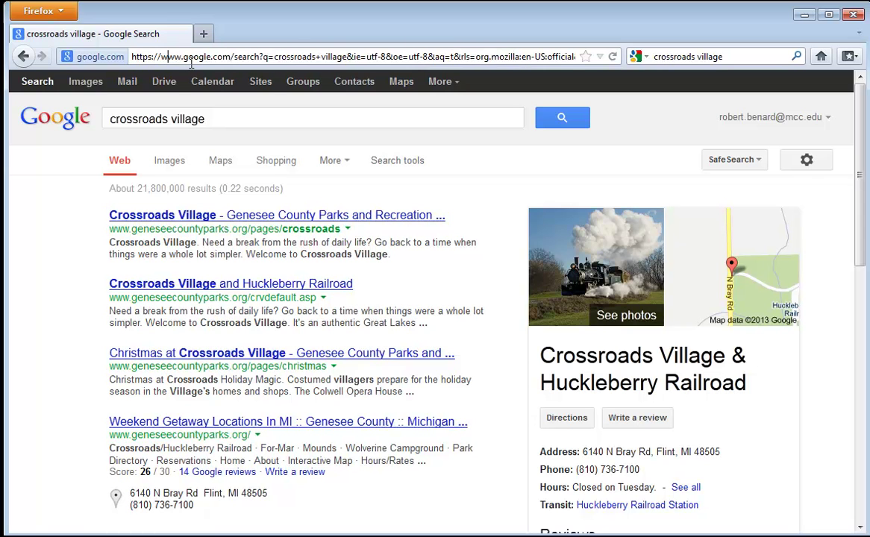
{"action": "triple_click", "coordinate": [191, 60]}
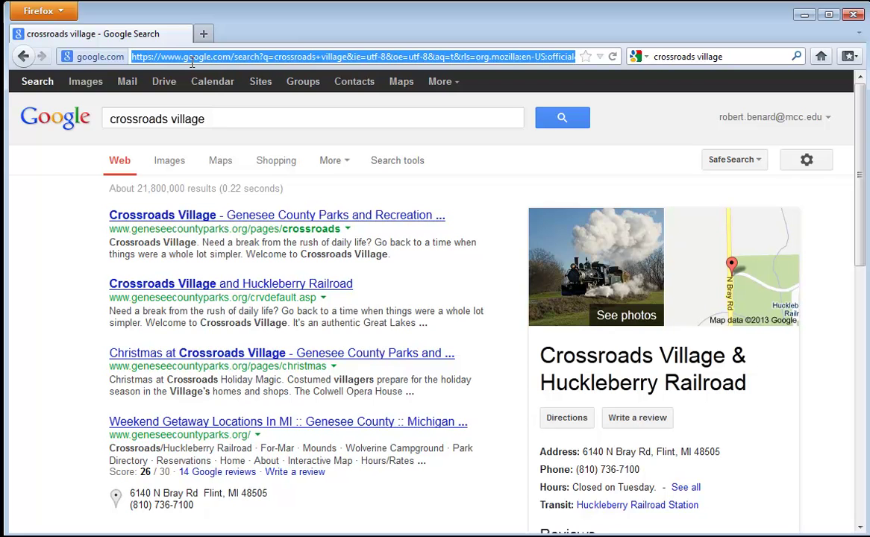
{"action": "left_click_drag", "start_coordinate": [231, 57], "coordinate": [163, 55]}
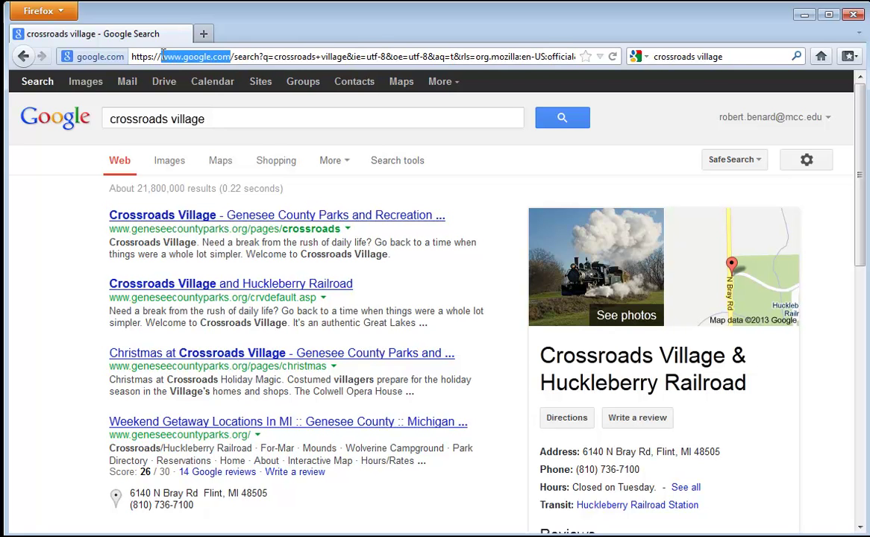
Insert ".somesite" after "google" in the address without loading it.
{"action": "left_click", "coordinate": [164, 57]}
{"action": "key", "text": "Right"}
{"action": "key", "text": "Right"}
{"action": "key", "text": "Right"}
{"action": "key", "text": "Right"}
{"action": "key", "text": "Right"}
{"action": "key", "text": "Right"}
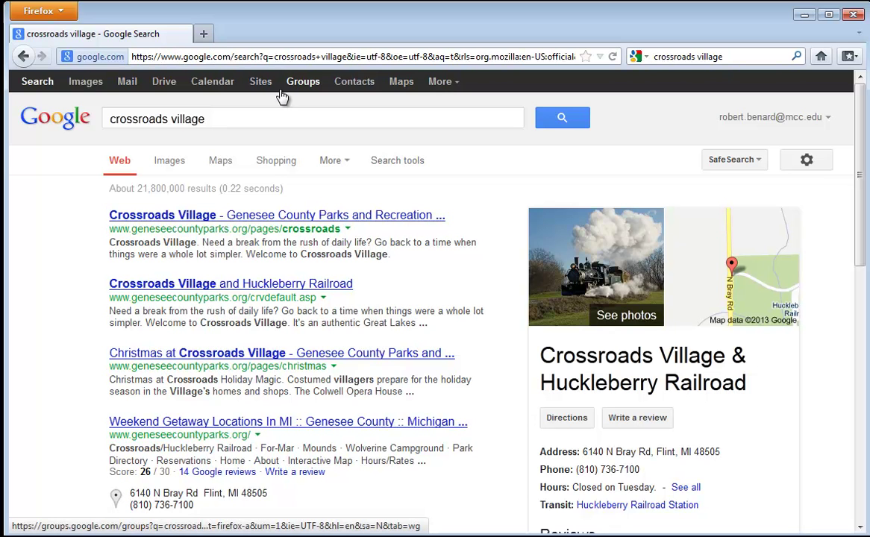
{"action": "type", "text": ".somesite"}
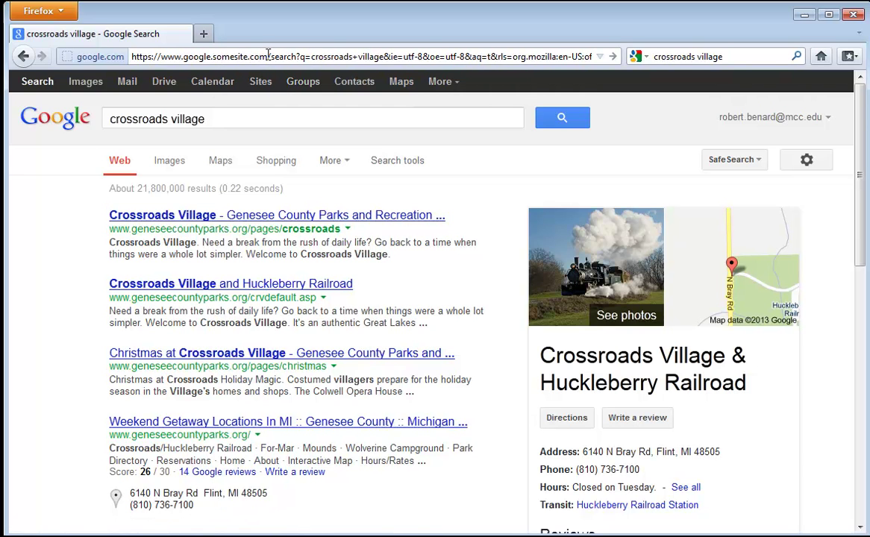
Remove everything after ".com" from the address and delete the inserted "somesite" part.
{"action": "left_click_drag", "start_coordinate": [268, 56], "coordinate": [684, 55]}
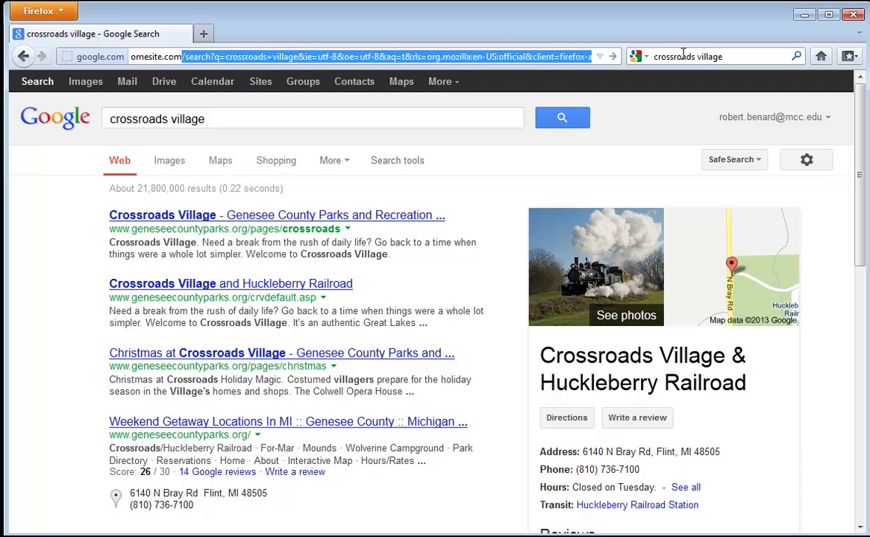
{"action": "key", "text": "BackSpace"}
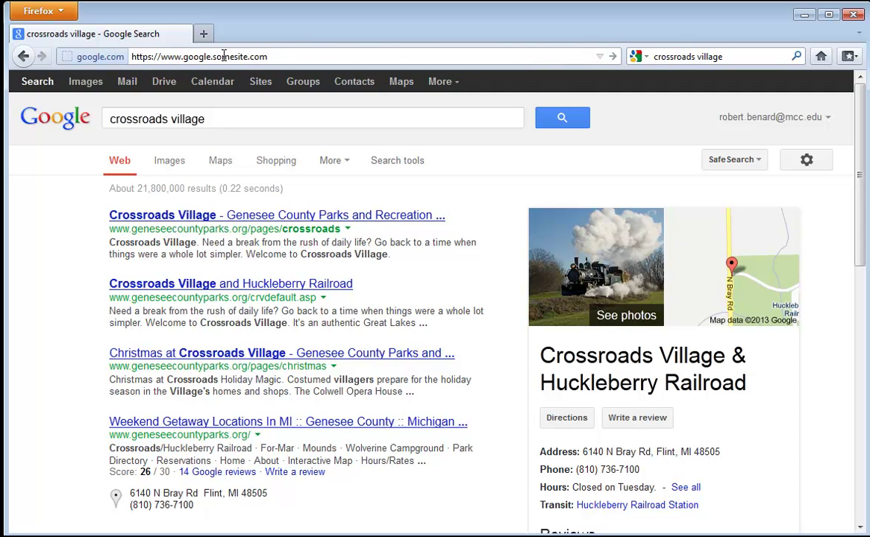
{"action": "mouse_move", "coordinate": [213, 56]}
{"action": "left_mouse_down"}
{"action": "mouse_move", "coordinate": [257, 56]}
{"action": "mouse_move", "coordinate": [214, 64]}
{"action": "left_mouse_up"}
{"action": "left_click", "coordinate": [265, 56]}
{"action": "left_click", "coordinate": [216, 60]}
{"action": "key", "text": "Delete"}
{"action": "key", "text": "Delete"}
{"action": "key", "text": "Delete"}
{"action": "key", "text": "Delete"}
{"action": "key", "text": "Delete"}
{"action": "key", "text": "Delete"}
{"action": "key", "text": "Delete"}
{"action": "key", "text": "Delete"}
{"action": "key", "text": "Delete"}
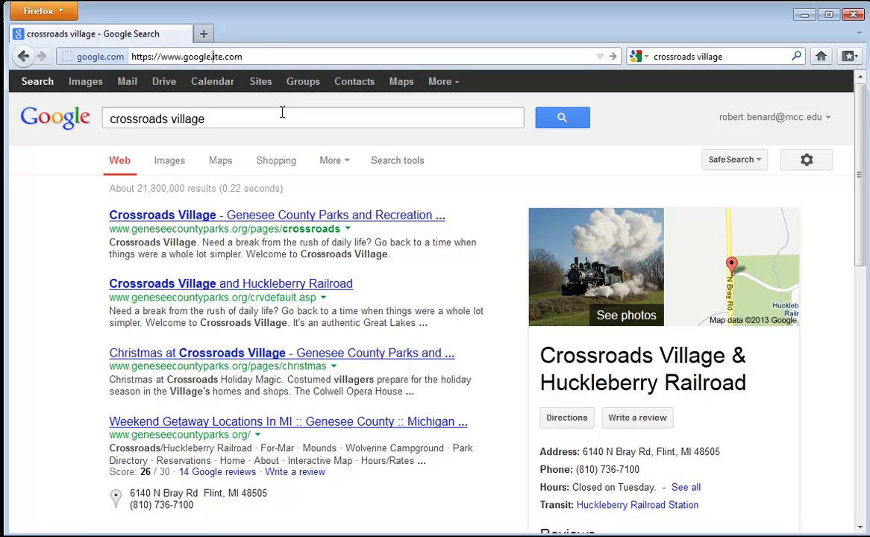
{"action": "key", "text": "Left"}
{"action": "key", "text": "Left"}
{"action": "key", "text": "Left"}
{"action": "key", "text": "Left"}
{"action": "key", "text": "Left"}
{"action": "key", "text": "Left"}
{"action": "key", "text": "Left"}
{"action": "key", "text": "Delete"}
{"action": "key", "text": "BackSpace"}
{"action": "key", "text": "BackSpace"}
{"action": "key", "text": "BackSpace"}
{"action": "type", "text": "scholar."}
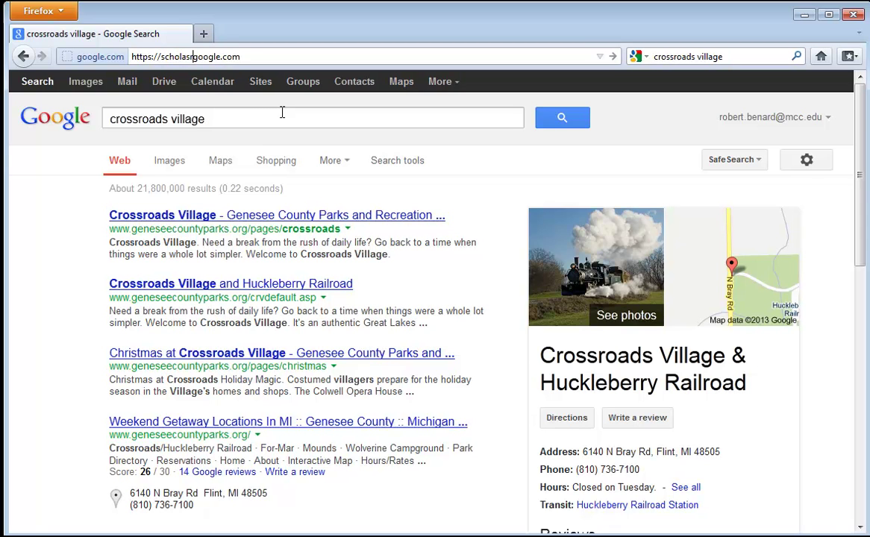
{"action": "key", "text": "Return"}
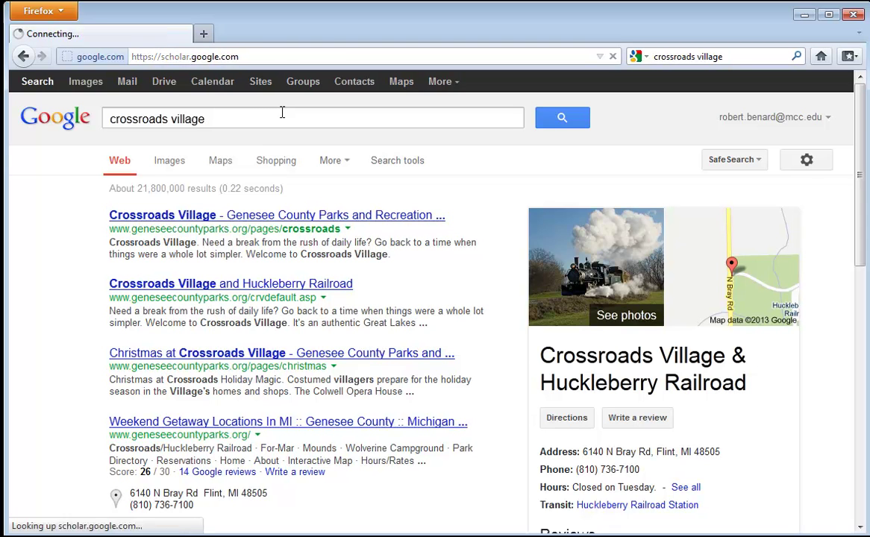
Highlight the "scholar" part of the loaded page's address, and clear the selection.
{"action": "left_click", "coordinate": [100, 56]}
{"action": "left_click", "coordinate": [102, 57]}
{"action": "left_click_drag", "start_coordinate": [112, 57], "coordinate": [54, 63]}
{"action": "left_click", "coordinate": [106, 57]}
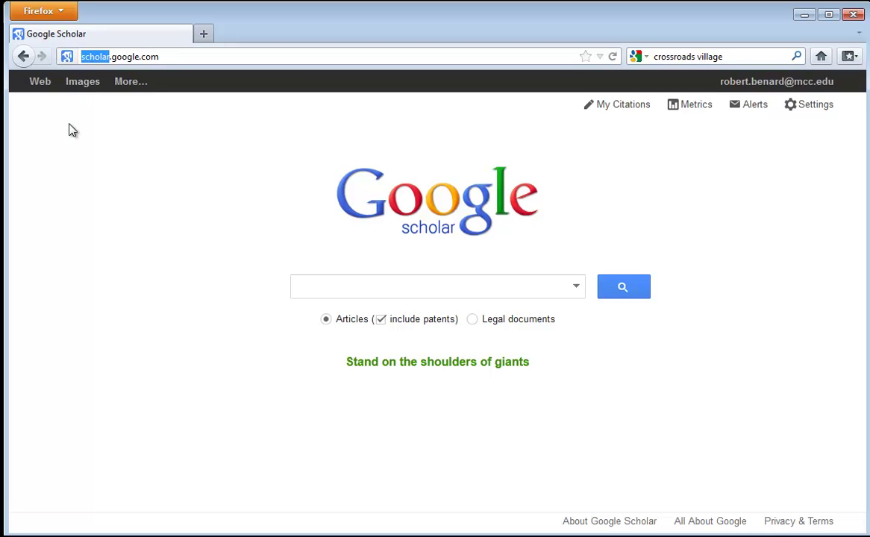
{"action": "left_click", "coordinate": [181, 164]}
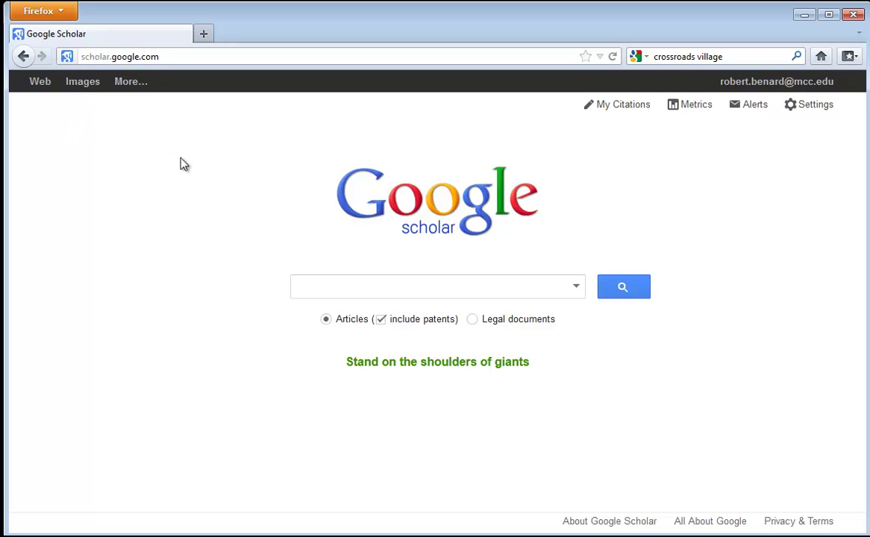